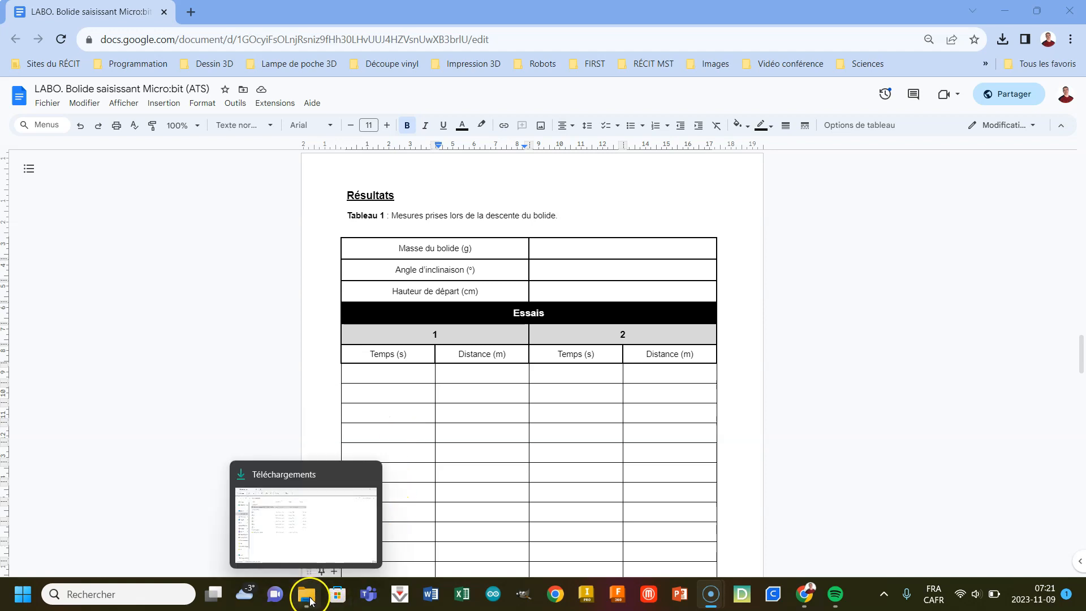
# Open the microbit-données CSV file from the Téléchargements folder in Excel and delete its time (source1) column.
pyautogui.click(310, 601)
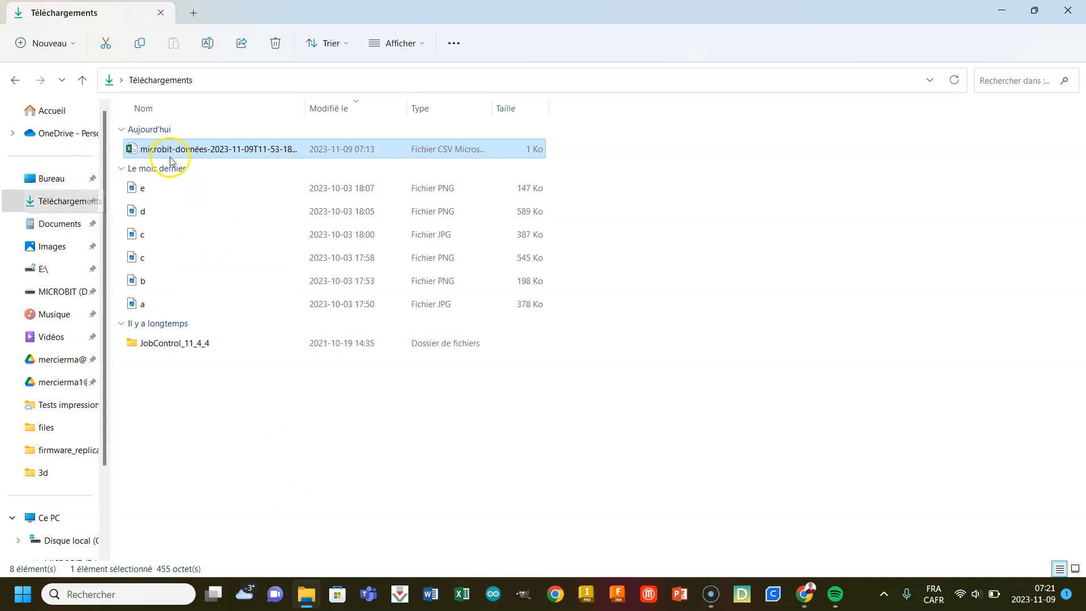
pyautogui.doubleClick(211, 151)
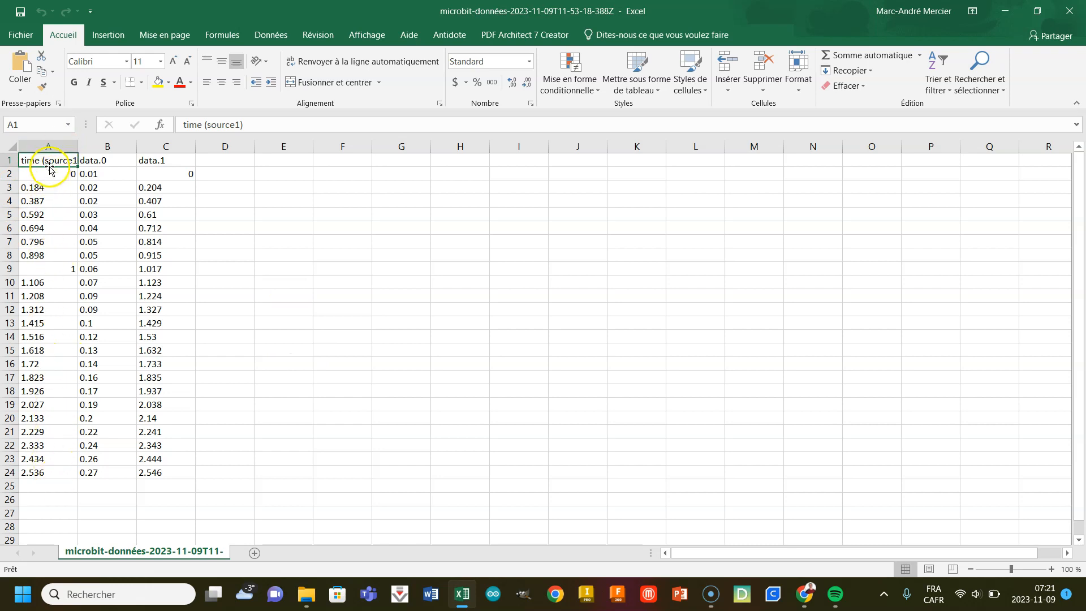
pyautogui.rightClick(49, 141)
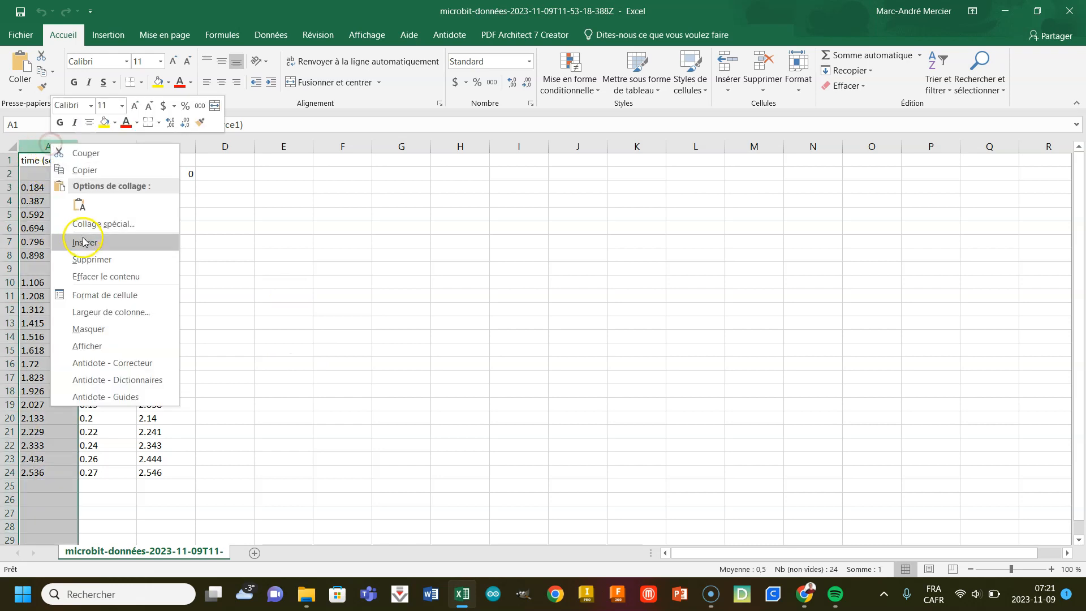
pyautogui.click(90, 260)
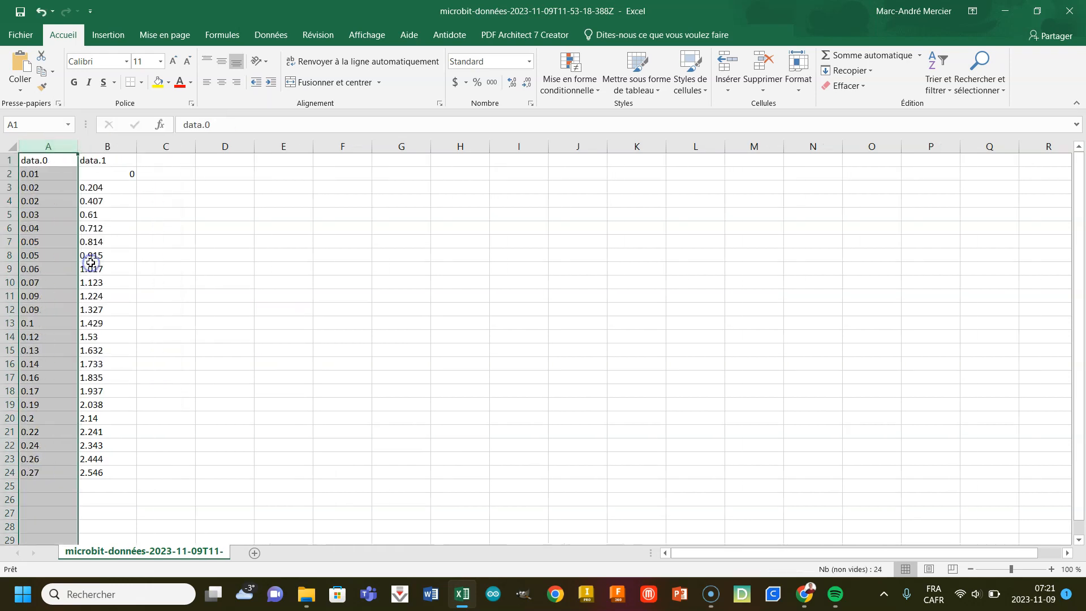
# Replace the two remaining column headings with "Temps (s)" in A1 and "Distance (m)" in B1.
pyautogui.click(46, 160)
pyautogui.write('Temps (s')
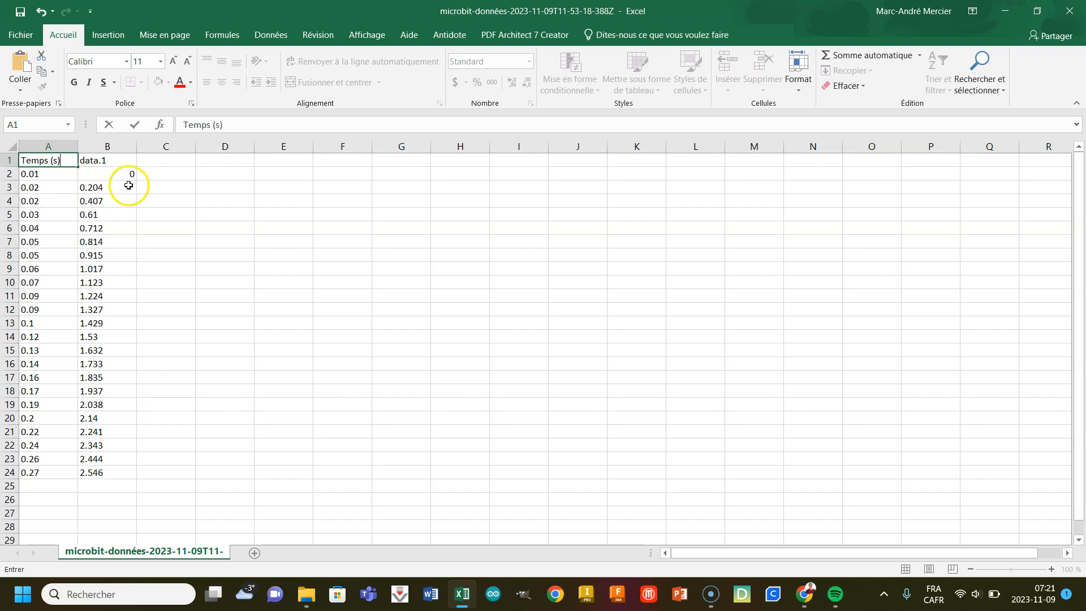
pyautogui.click(121, 161)
pyautogui.write('Distance (m')
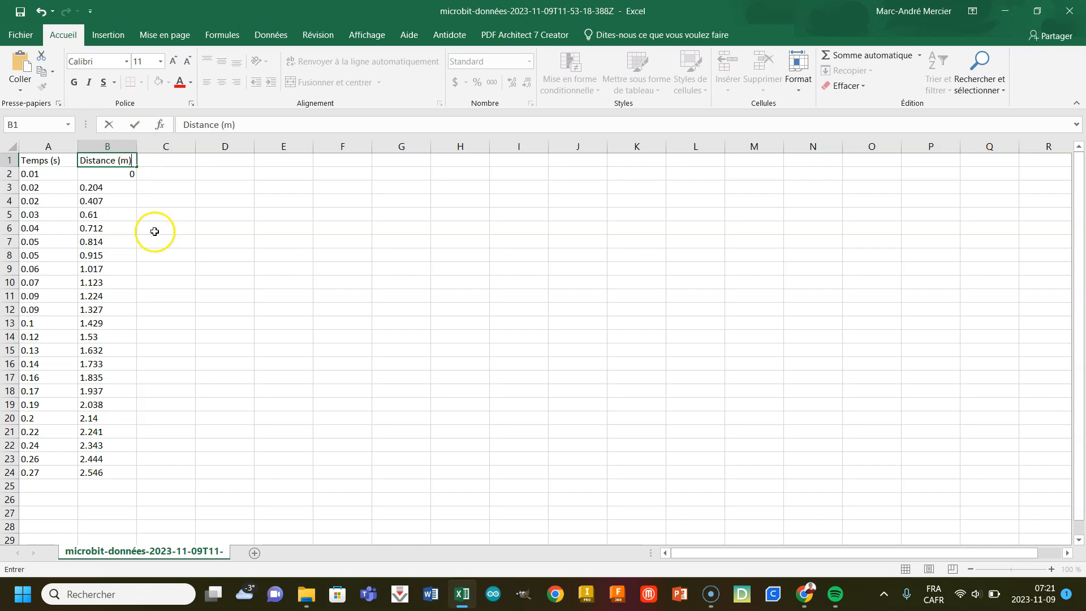
pyautogui.click(178, 211)
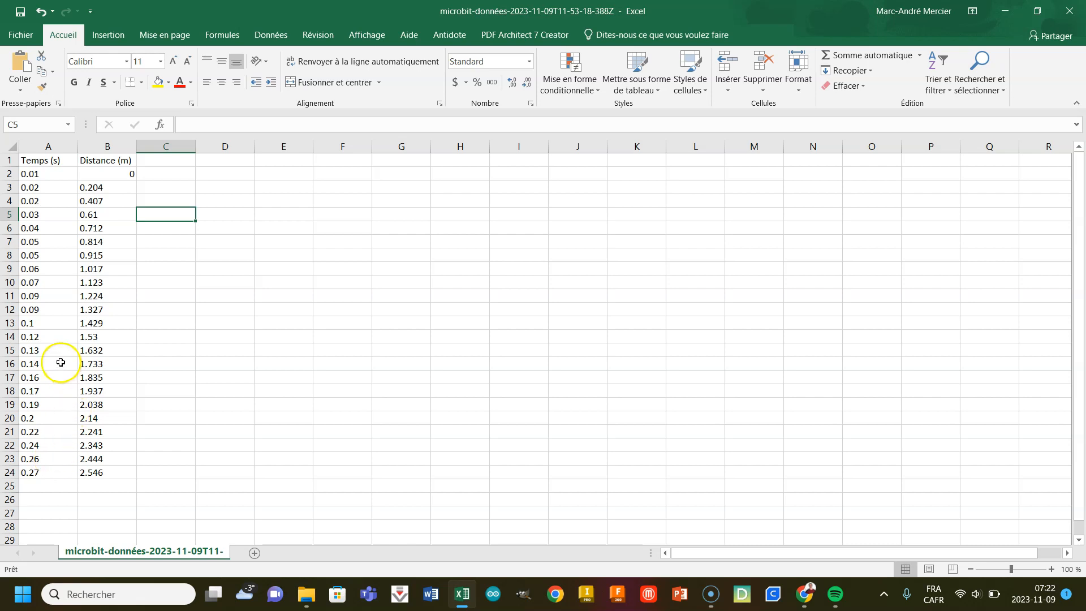
# Replace every decimal point in the sheet with a comma, then close the find-and-replace dialog.
pyautogui.click(985, 76)
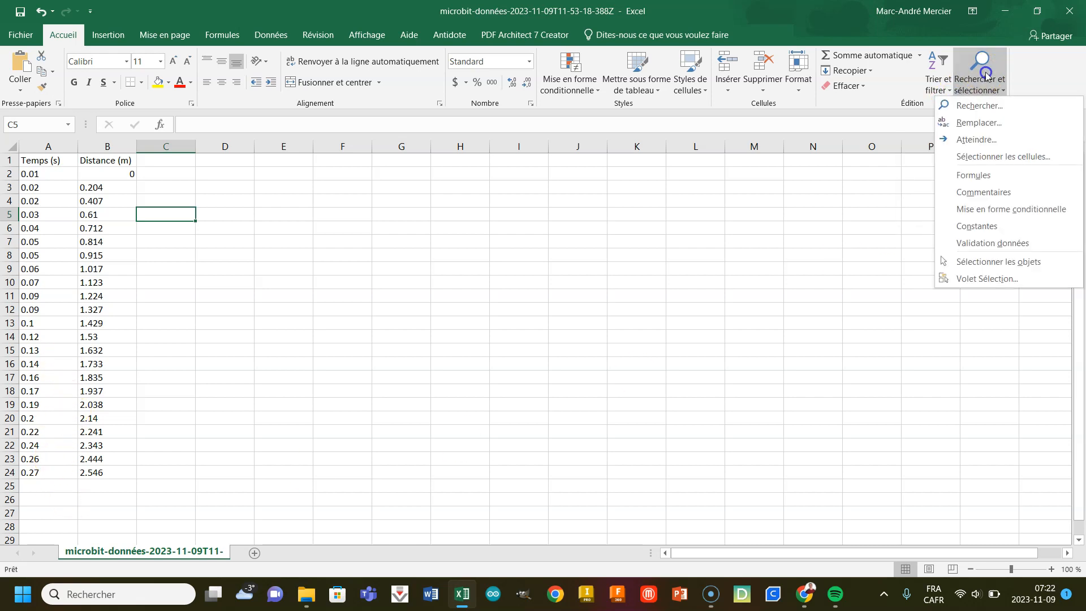
pyautogui.click(988, 124)
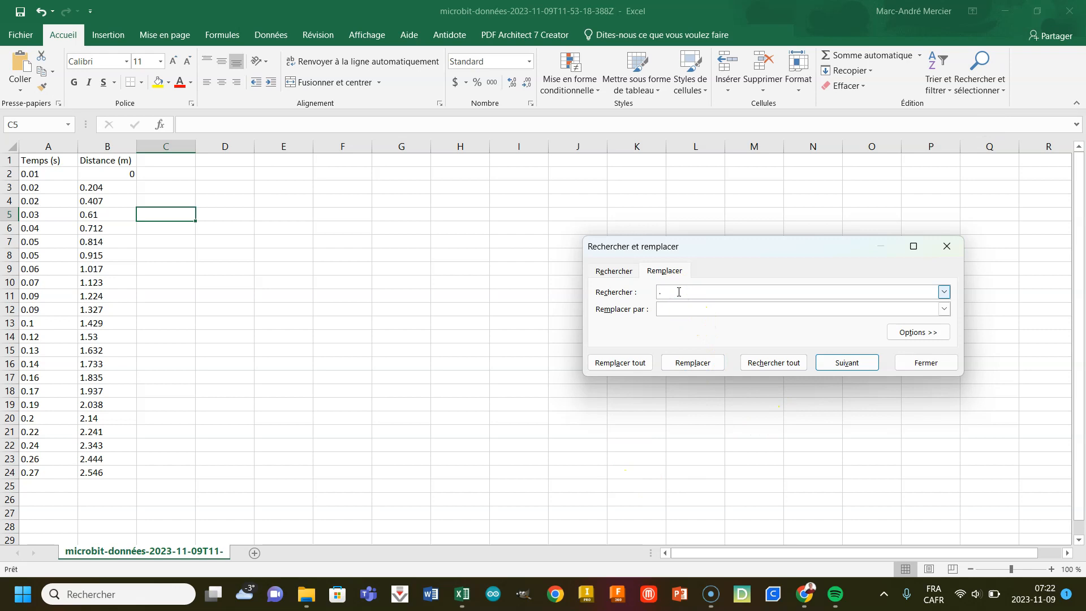
pyautogui.click(672, 309)
pyautogui.click(603, 362)
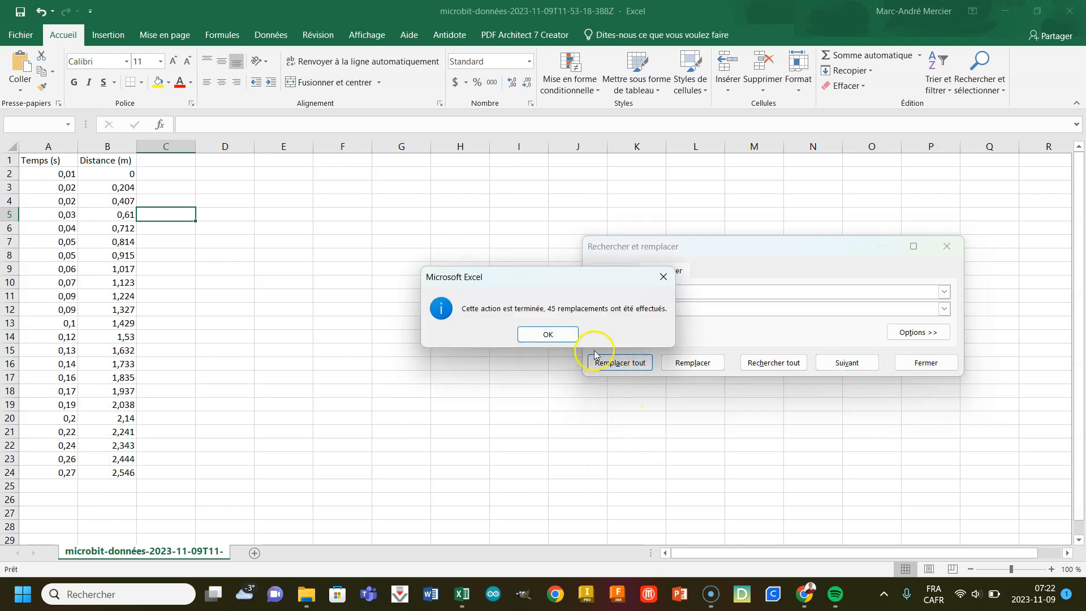
pyautogui.click(551, 334)
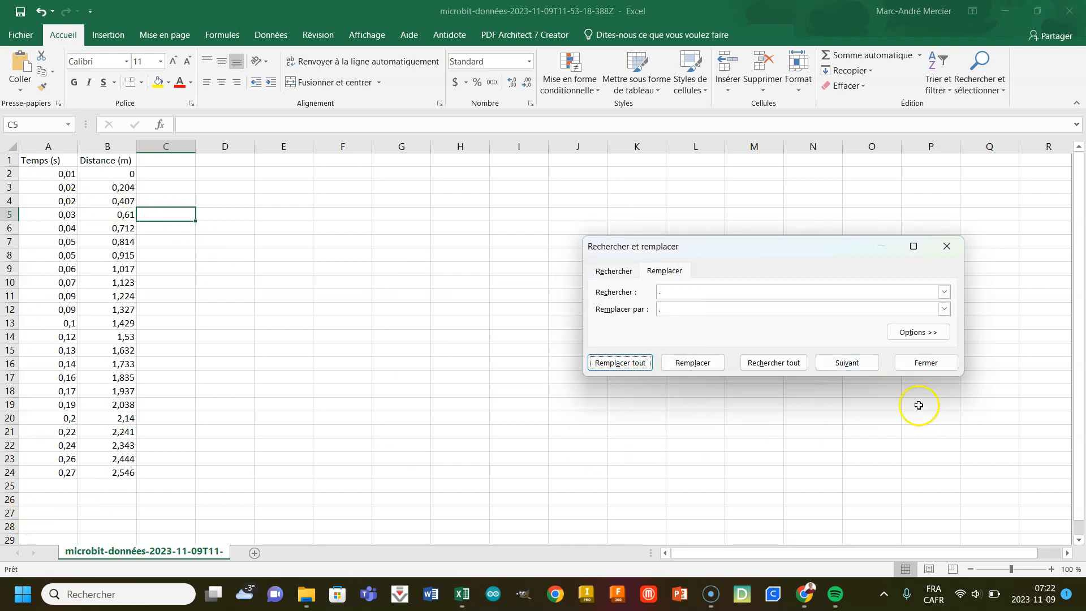
pyautogui.click(934, 364)
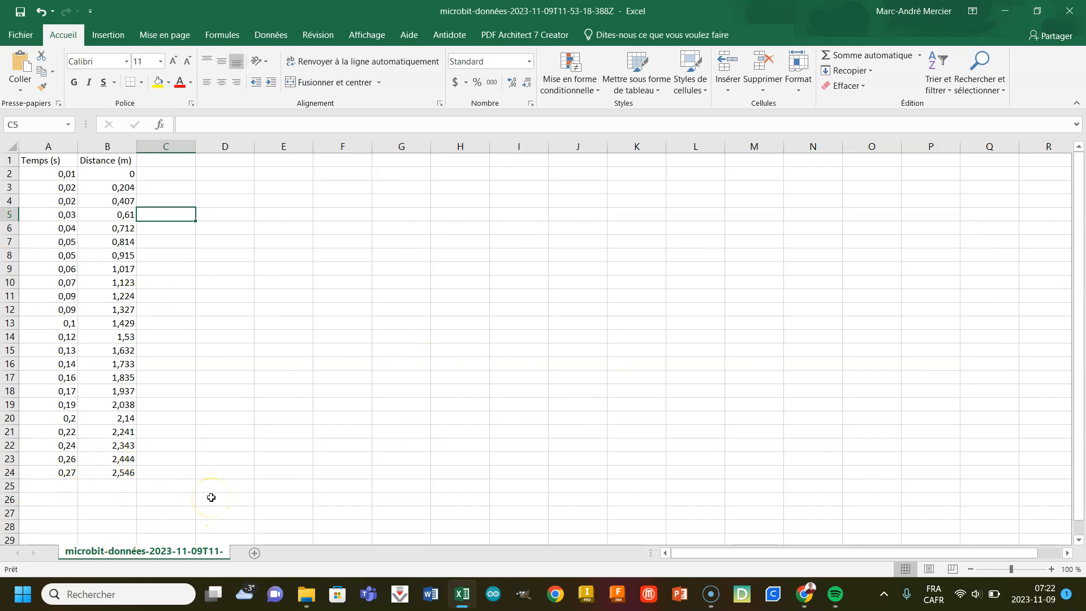
# Copy the time and distance values in A2:B21 and switch to the lab report in Google Docs.
pyautogui.moveTo(39, 175); pyautogui.dragTo(96, 429)
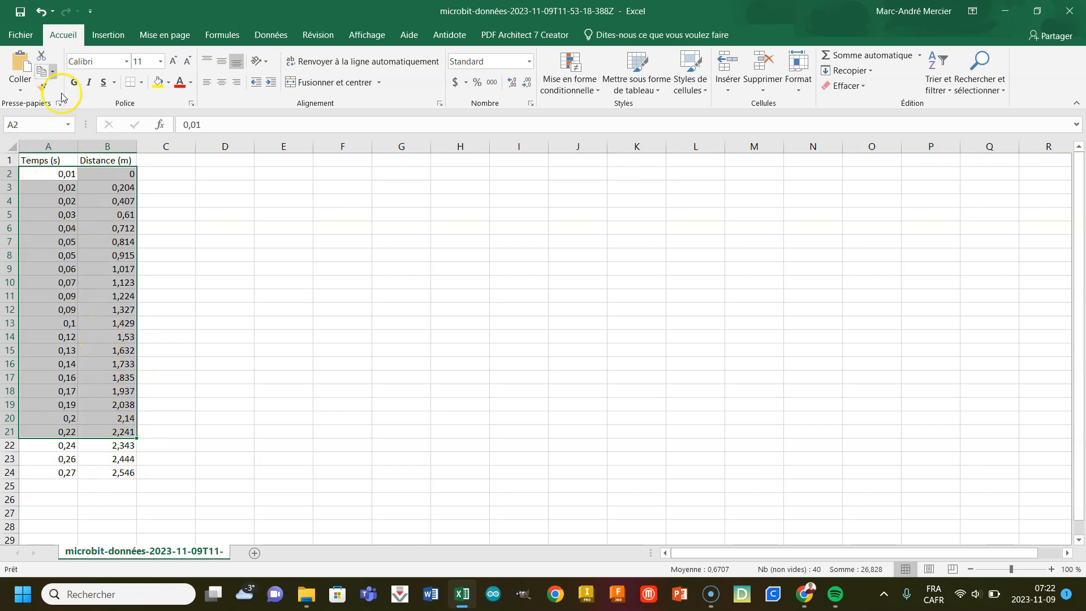
pyautogui.rightClick(110, 243)
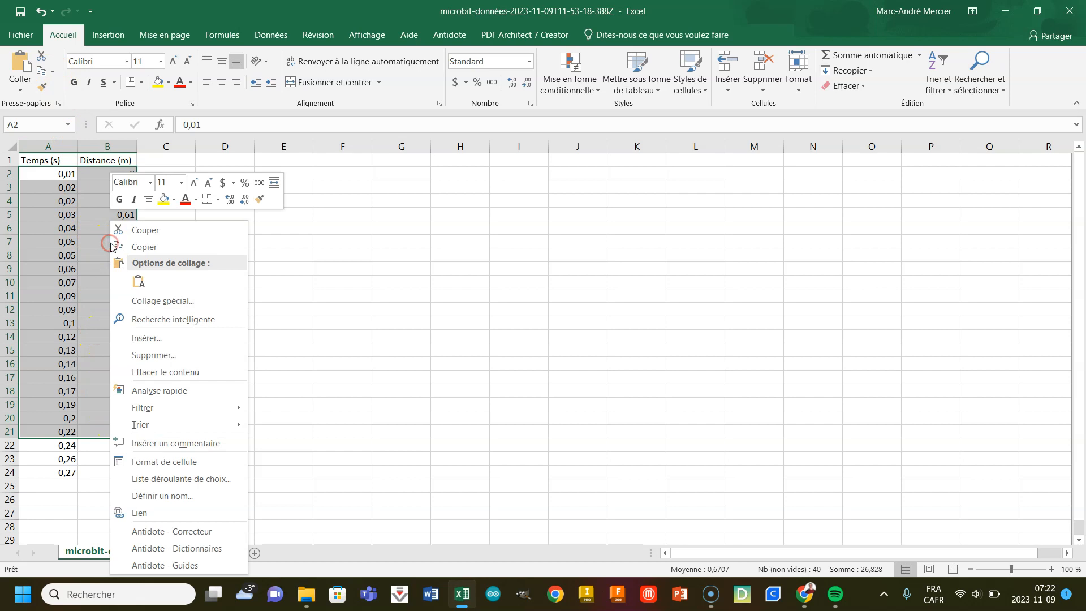
pyautogui.click(154, 248)
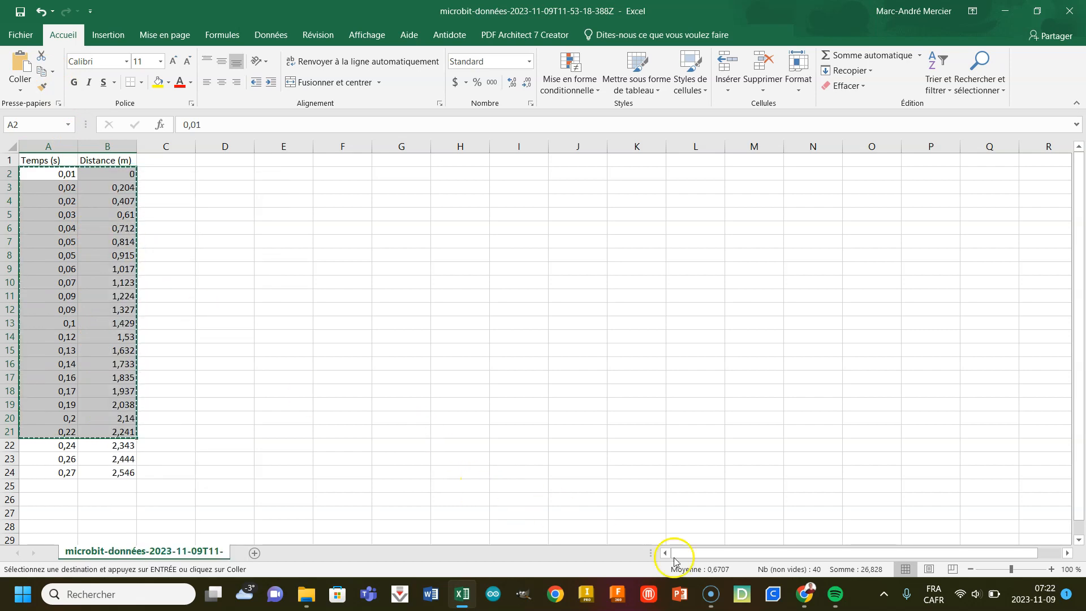
pyautogui.click(808, 585)
pyautogui.scroll(-5, 498, 396)
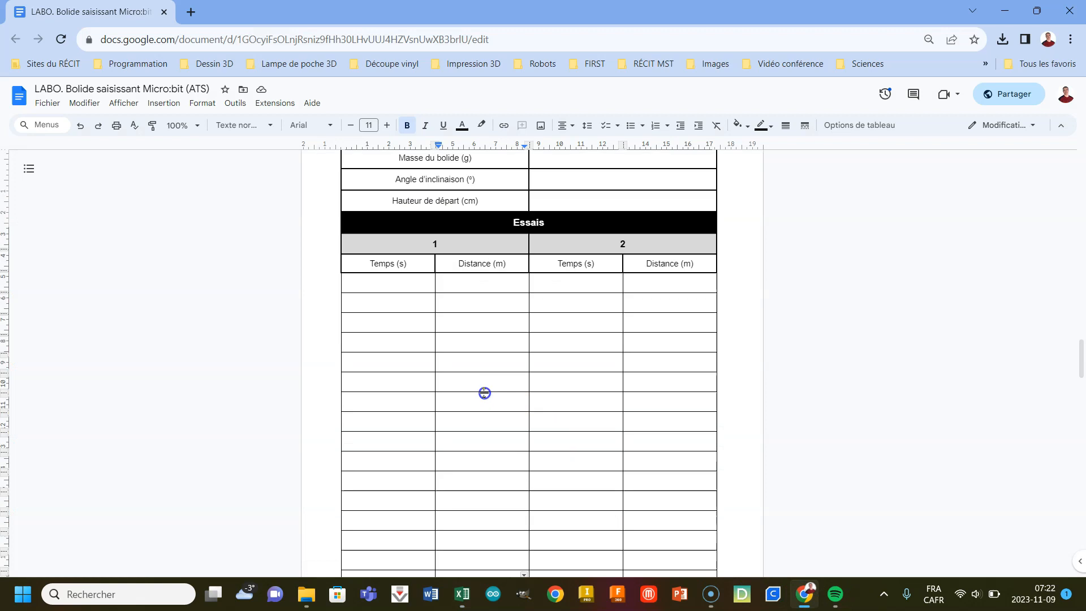
pyautogui.scroll(5, 483, 380)
pyautogui.moveTo(401, 375); pyautogui.dragTo(473, 160)
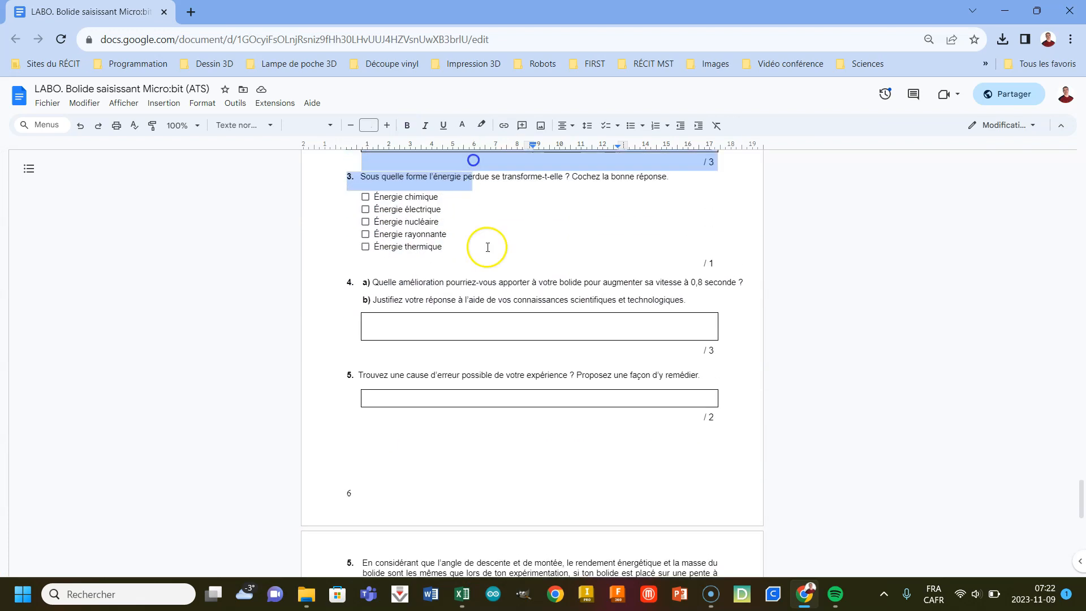
pyautogui.scroll(15, 487, 272)
pyautogui.scroll(4, 487, 271)
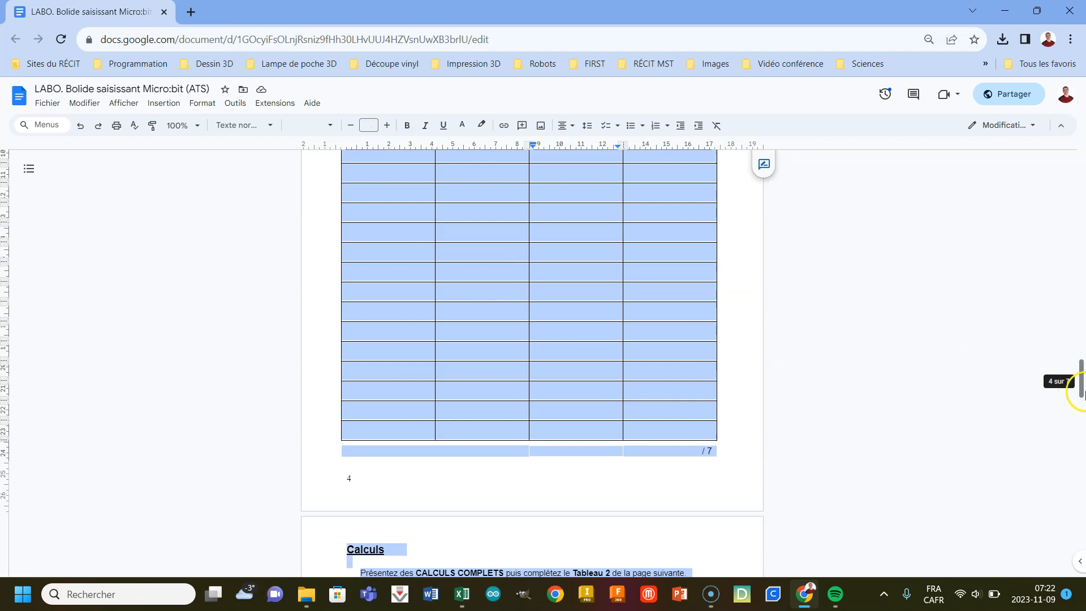
pyautogui.moveTo(1083, 391); pyautogui.dragTo(1079, 380)
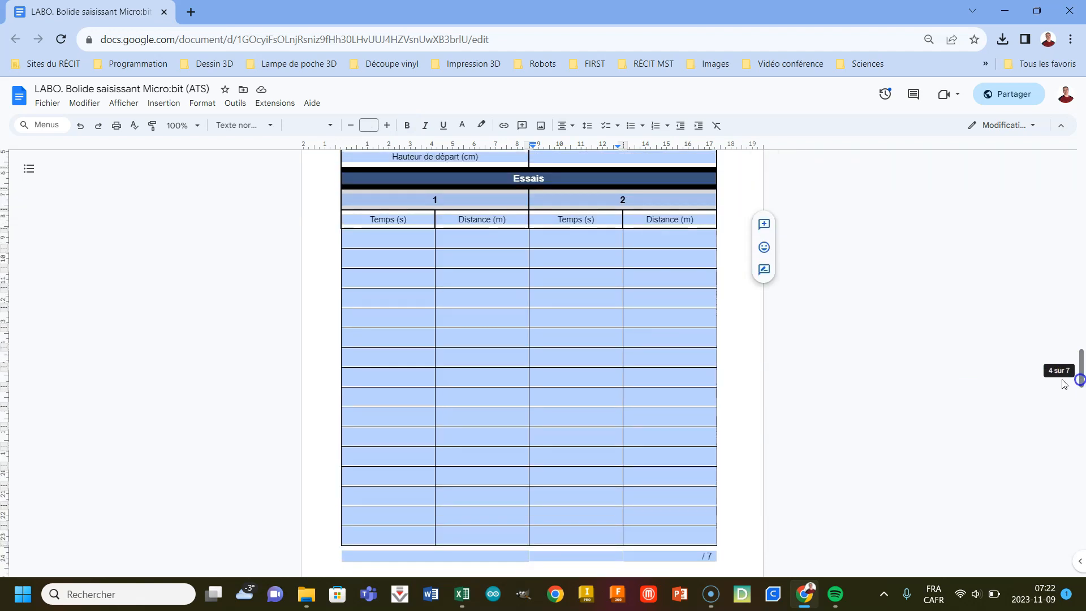
# Paste the copied values into all 16 empty rows of the Temps and Distance columns for Essai 1.
pyautogui.click(390, 240)
pyautogui.moveTo(407, 237); pyautogui.dragTo(475, 530)
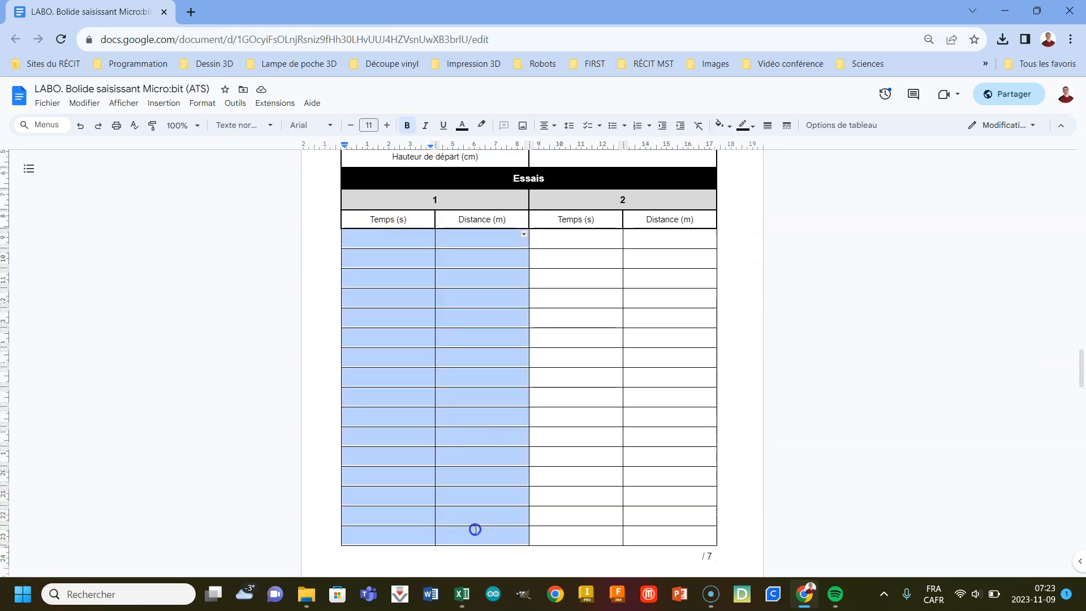
pyautogui.rightClick(393, 317)
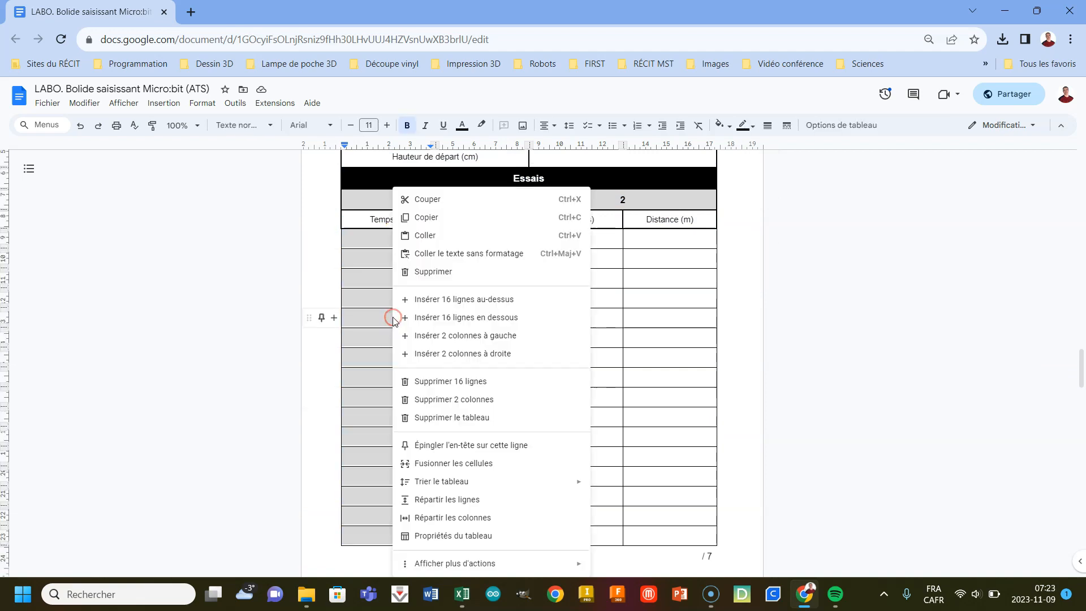
pyautogui.click(427, 236)
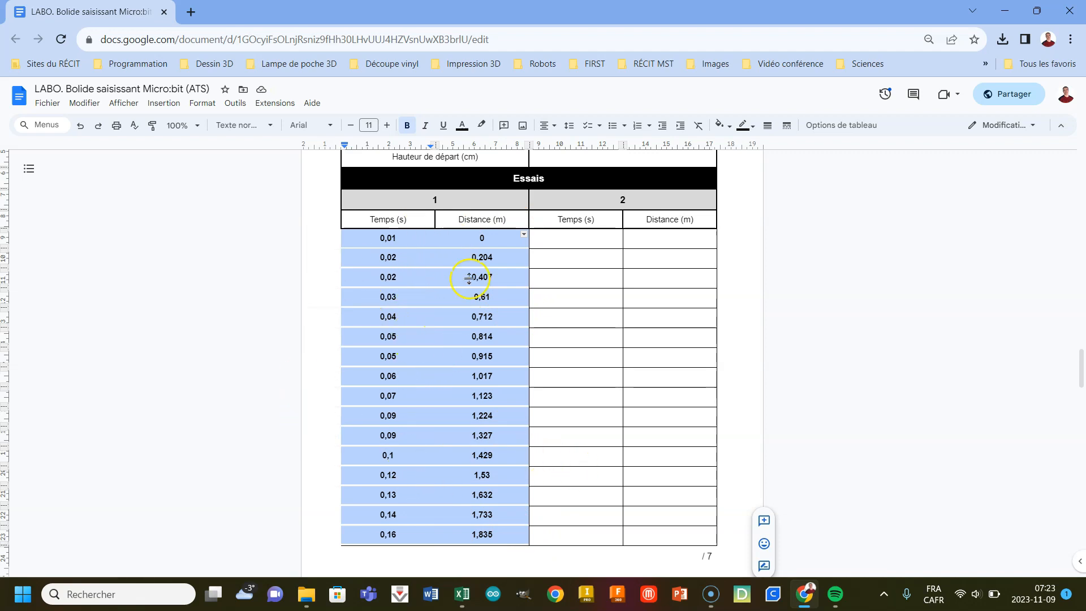
# Set the border width of the pasted Essai 1 cells to 1 point.
pyautogui.click(766, 126)
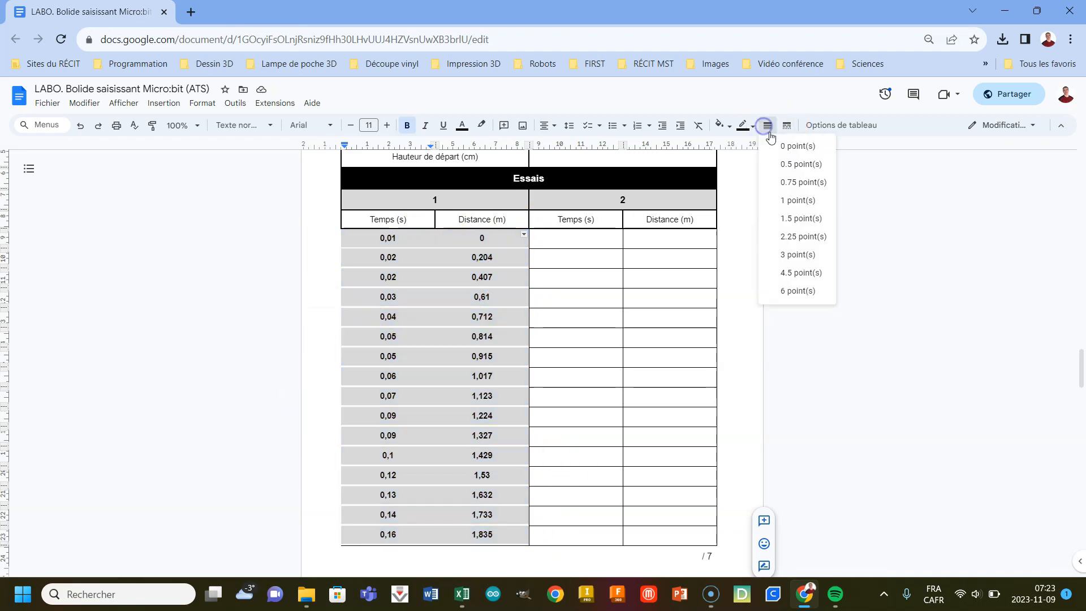
pyautogui.click(797, 201)
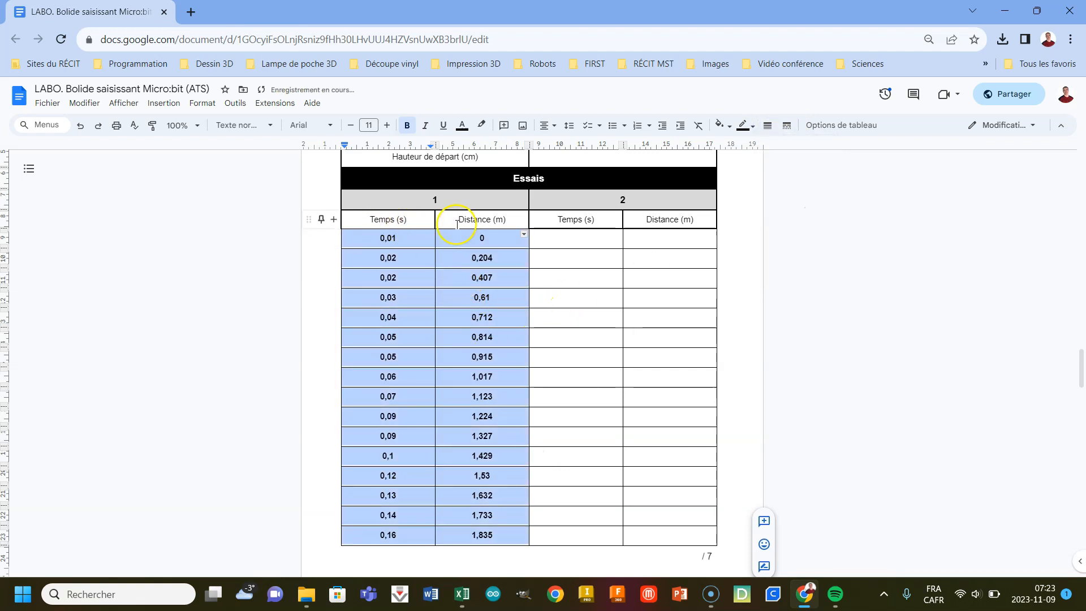
pyautogui.click(557, 220)
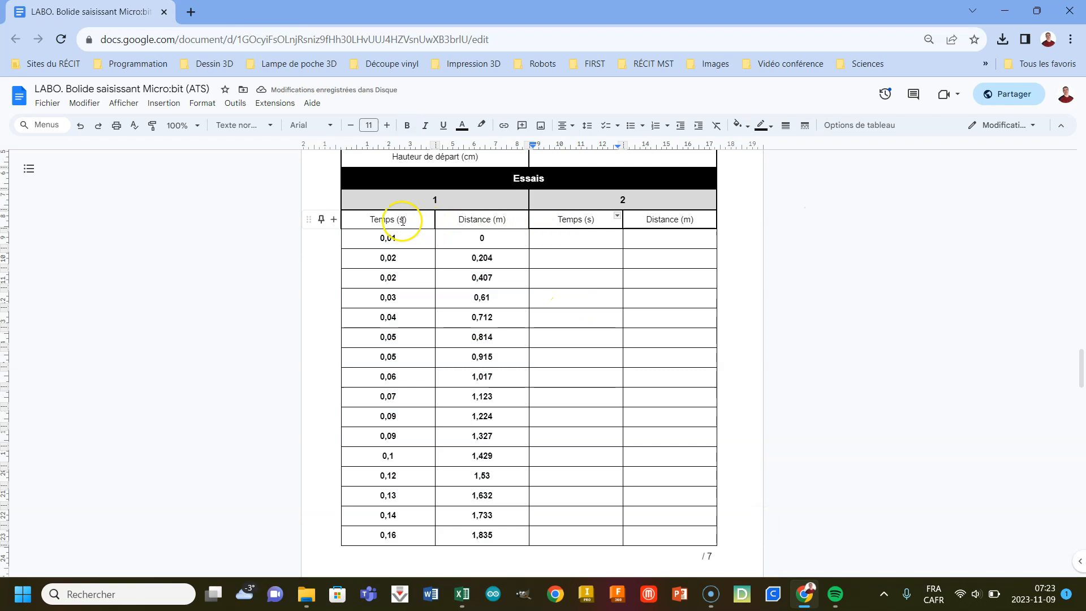
# Set the border width of the Essai 1 heading cells, Temps (s) and Distance (m), to 1.5 points.
pyautogui.moveTo(402, 221); pyautogui.dragTo(460, 220)
pyautogui.click(770, 126)
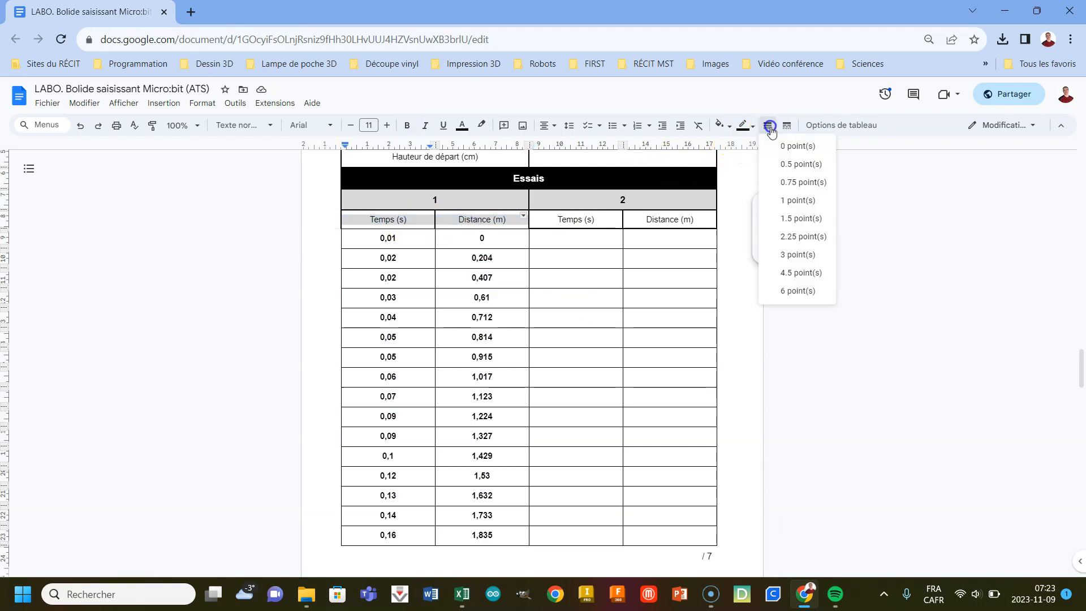
pyautogui.click(797, 220)
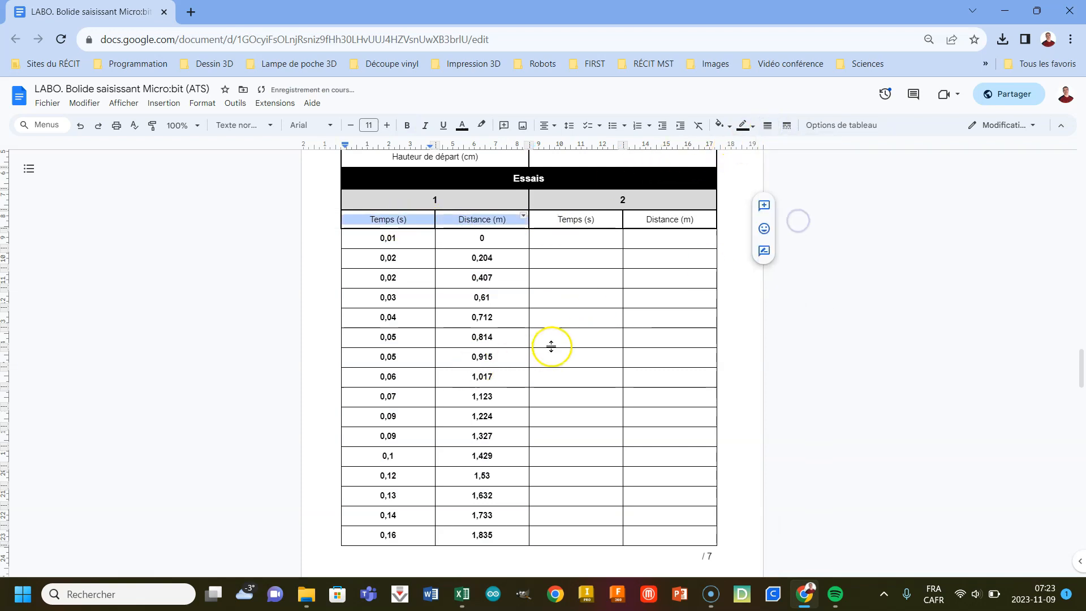
pyautogui.click(583, 338)
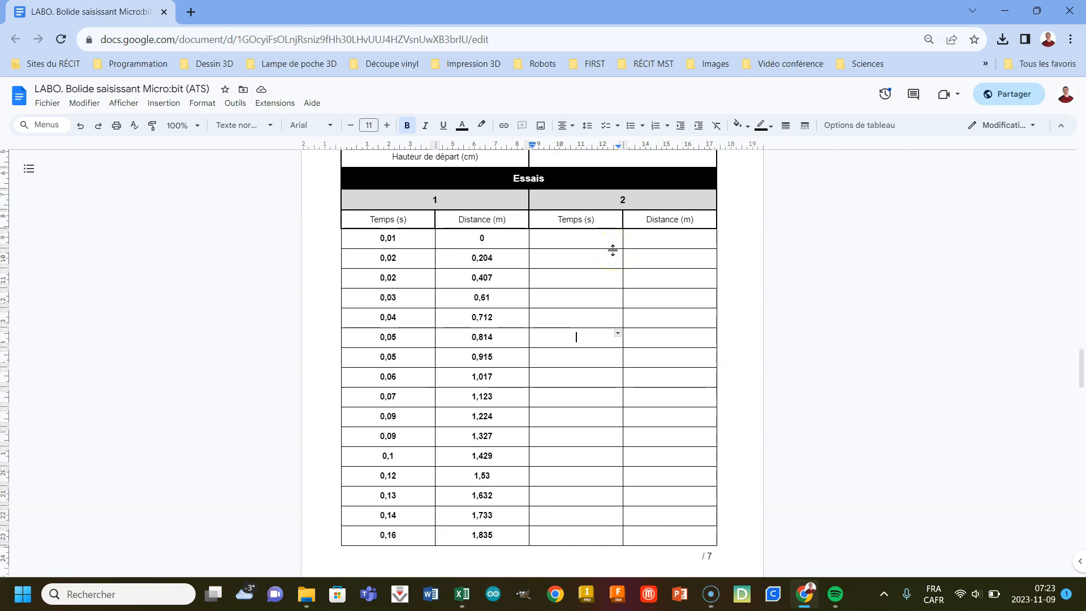
# Switch back to the Excel workbook and insert a markers-only scatter chart from the data in A2:B24.
pyautogui.click(462, 594)
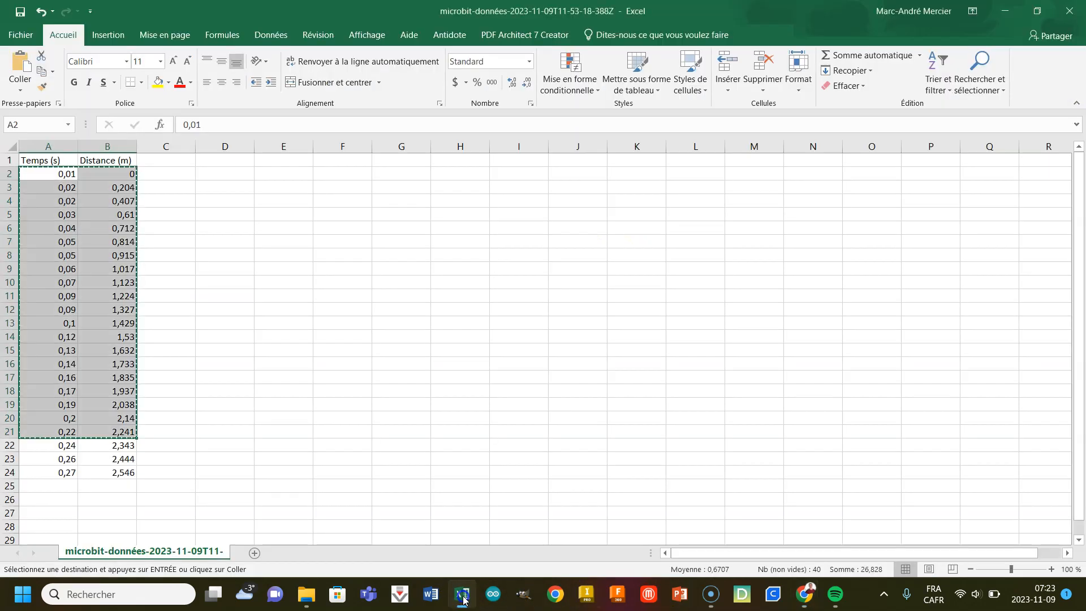
pyautogui.click(345, 398)
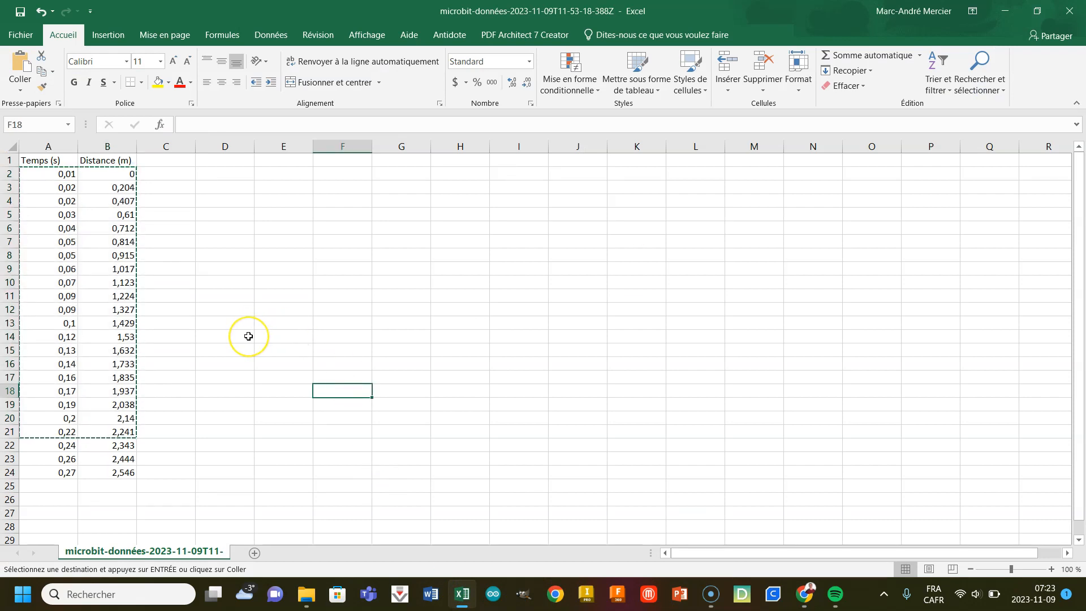
pyautogui.press('Escape')
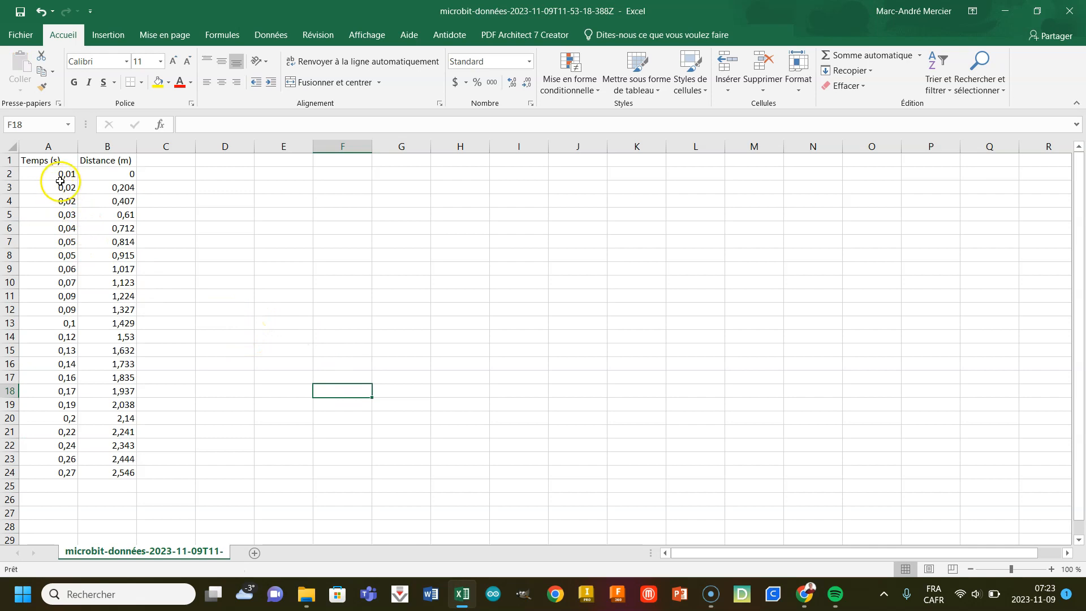
pyautogui.moveTo(54, 177); pyautogui.dragTo(110, 477)
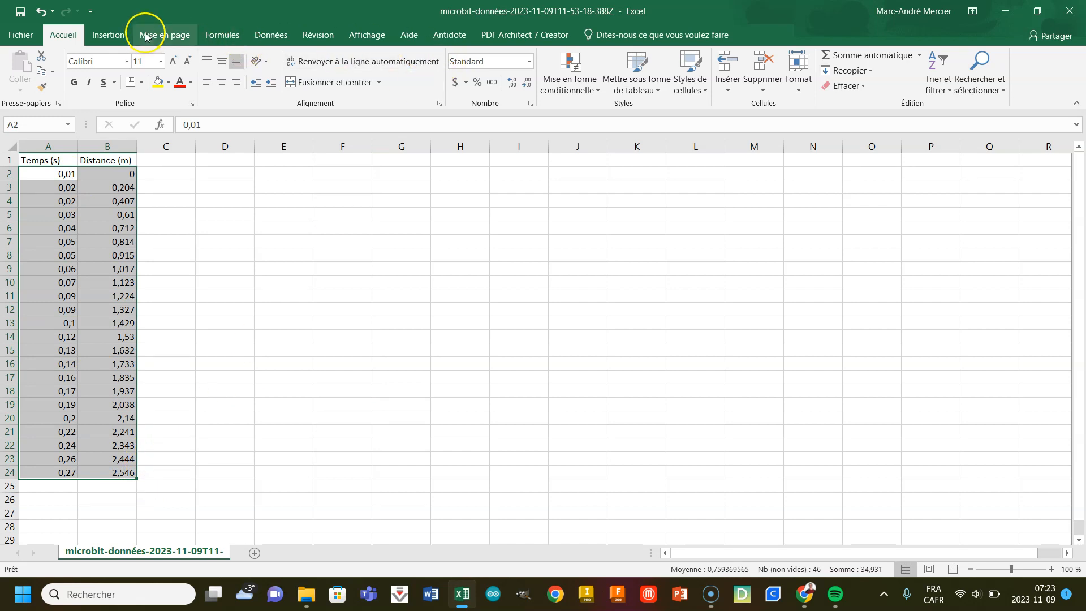
pyautogui.click(108, 35)
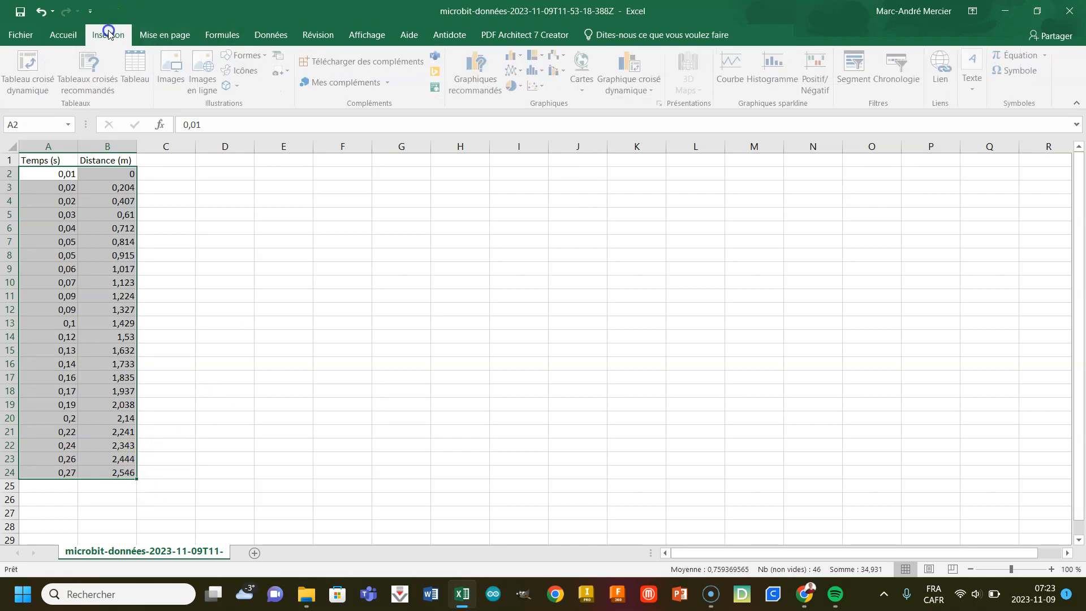
pyautogui.click(536, 86)
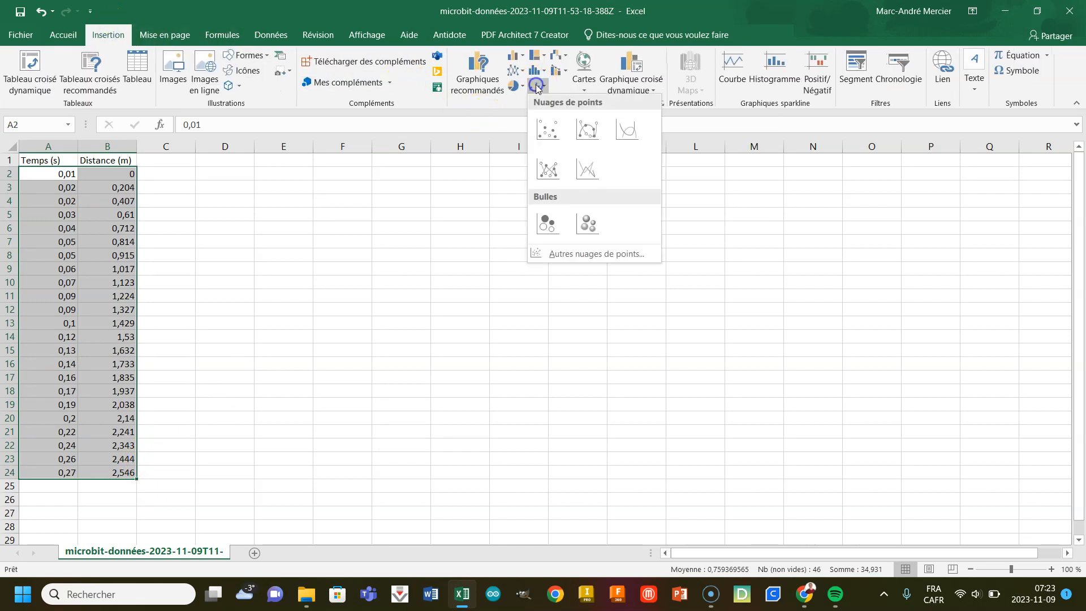
pyautogui.click(549, 135)
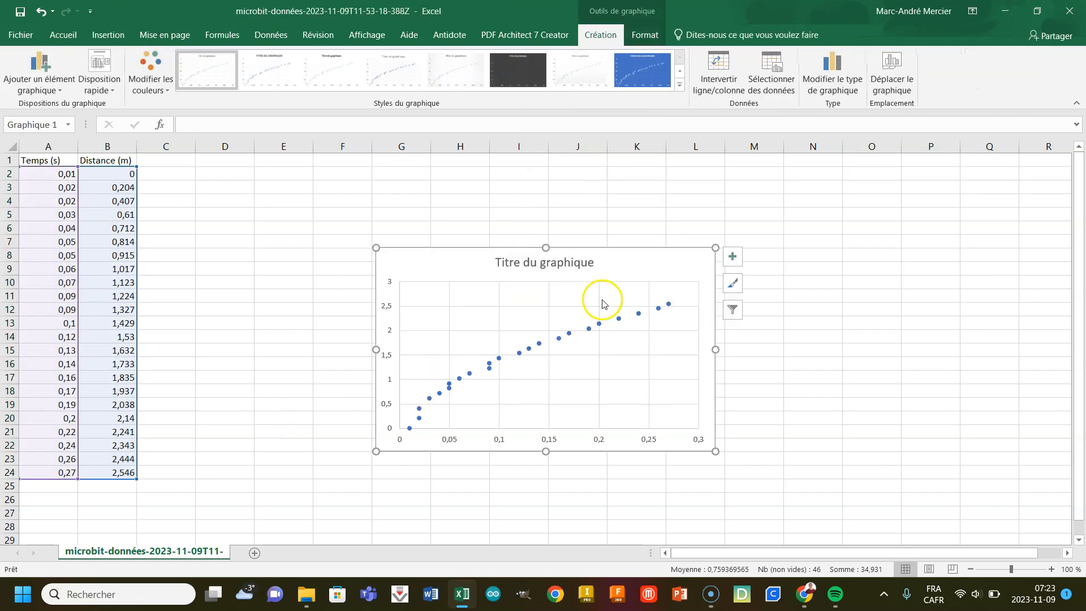